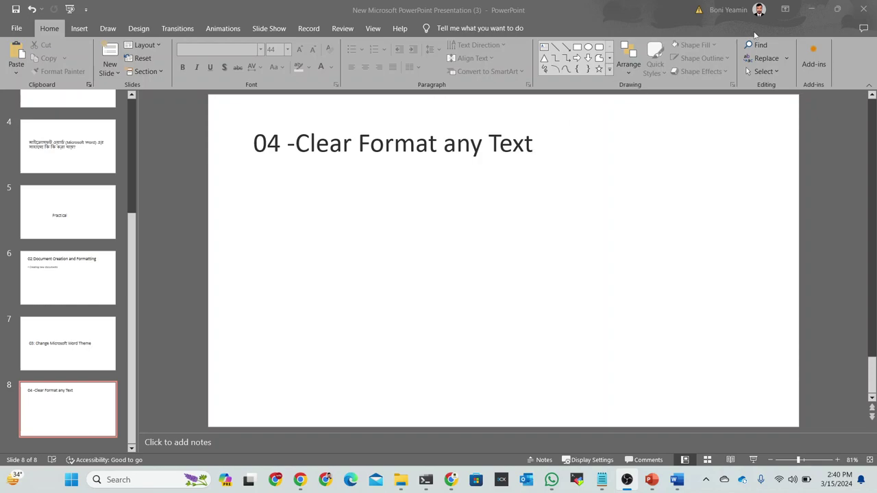
- Leave the PowerPoint slide '04 -Clear Format any Text' for the Word document class 01
click(676, 481)
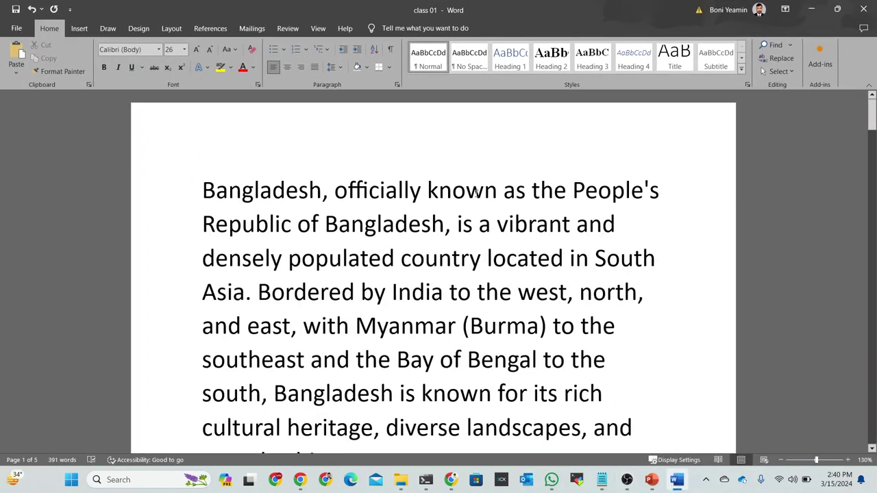
scroll(475, 194, down, 1)
scroll(474, 205, down, 4)
scroll(474, 219, down, 4)
scroll(472, 237, down, 3)
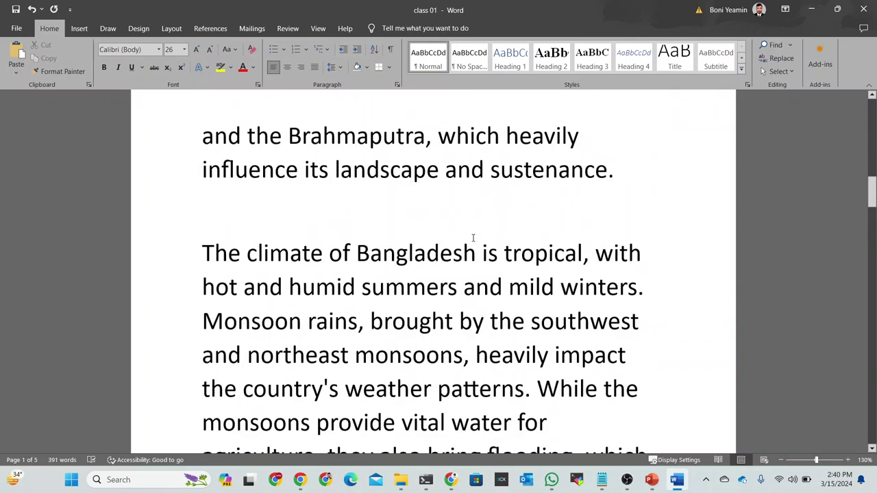
scroll(470, 241, up, 3)
scroll(469, 244, up, 6)
scroll(468, 245, up, 8)
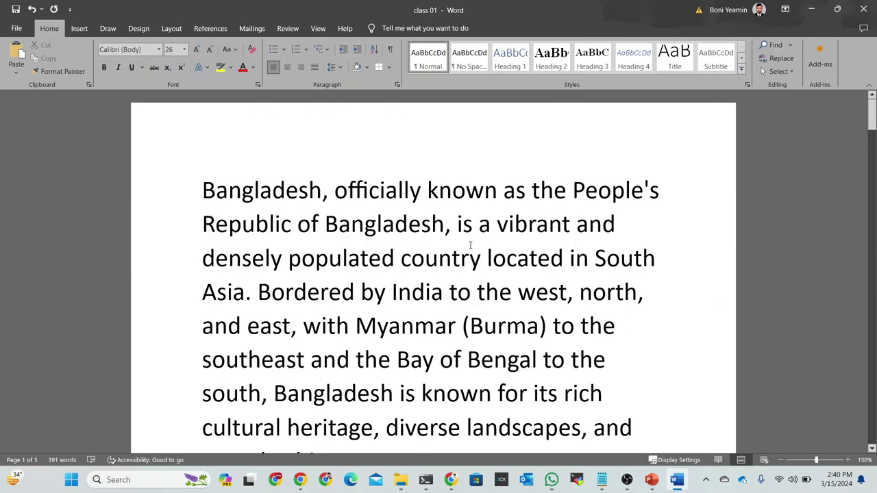
scroll(452, 233, down, 2)
scroll(446, 234, down, 1)
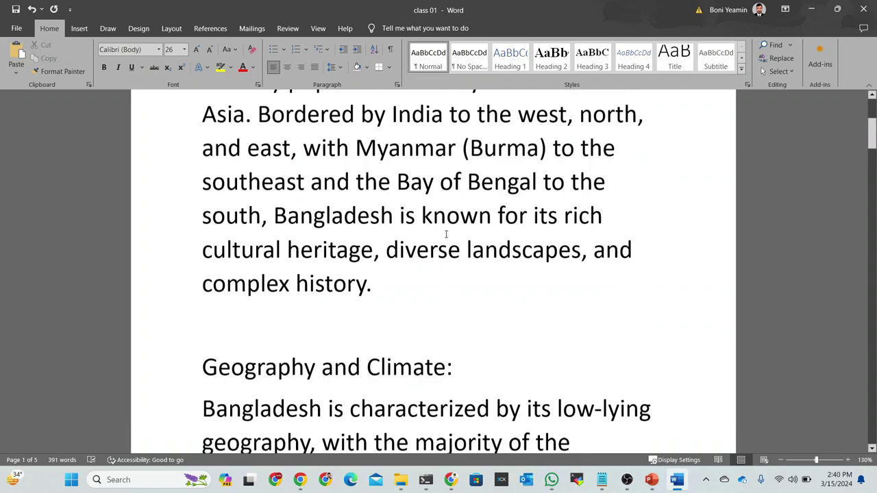
scroll(446, 240, down, 5)
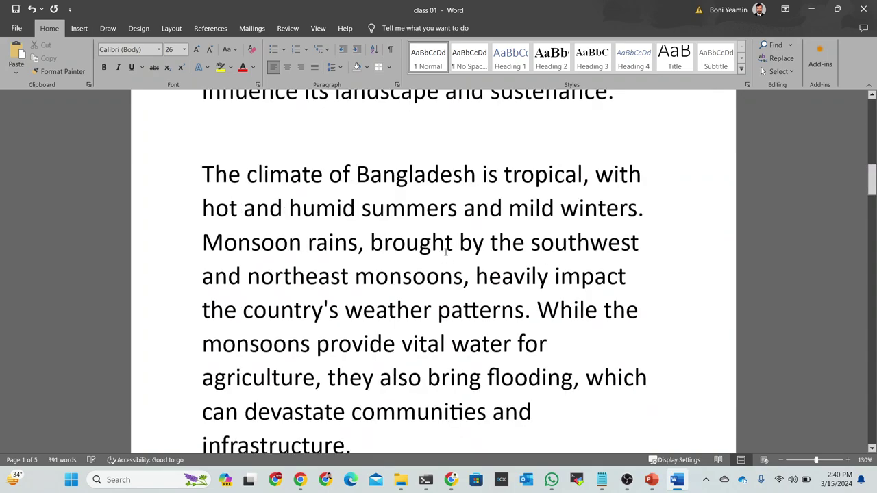
scroll(445, 252, up, 10)
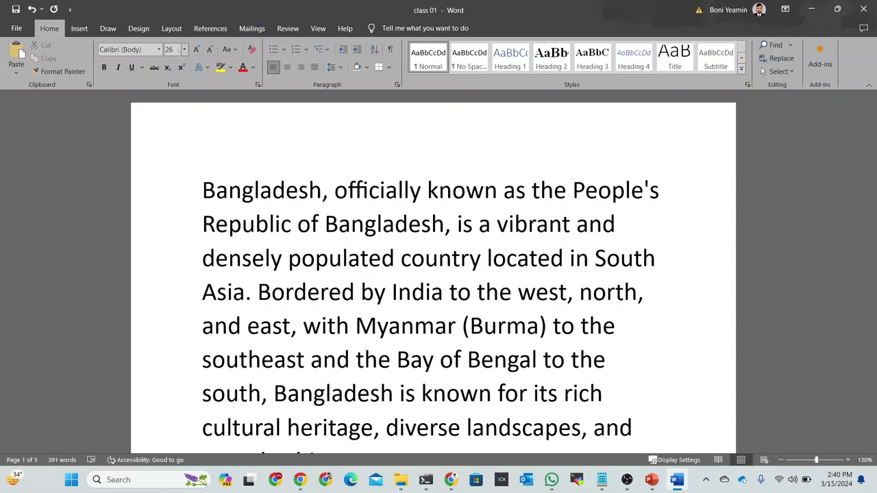
click(184, 49)
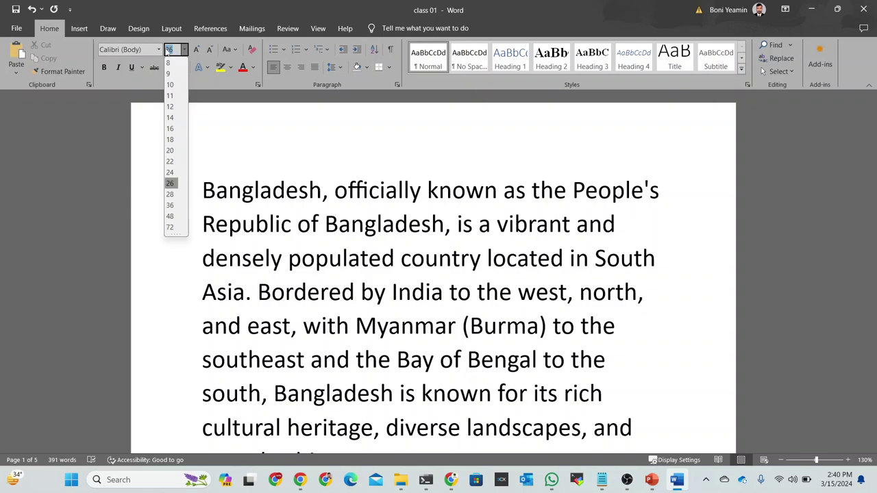
key(Escape)
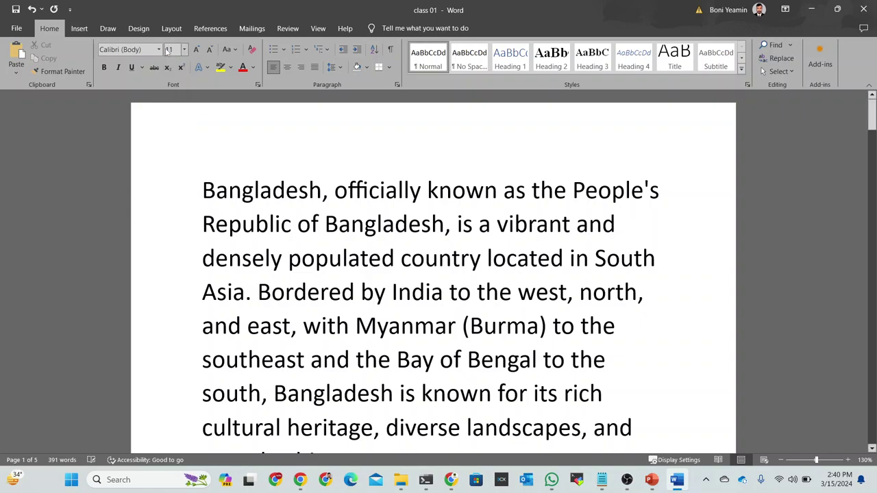
key(ctrl+End)
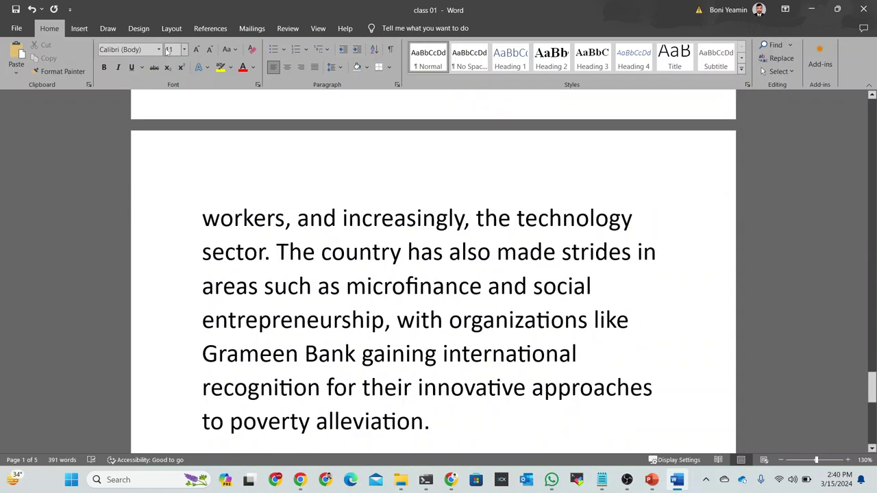
scroll(368, 146, up, 6)
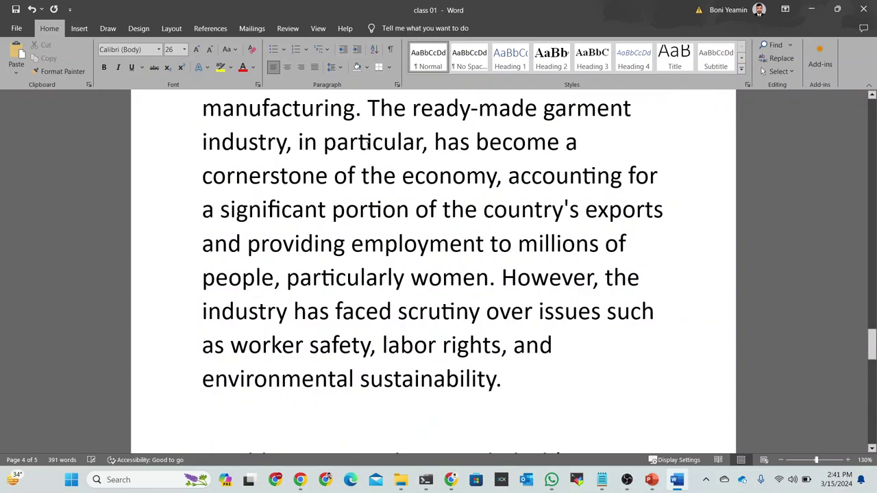
scroll(376, 146, up, 5)
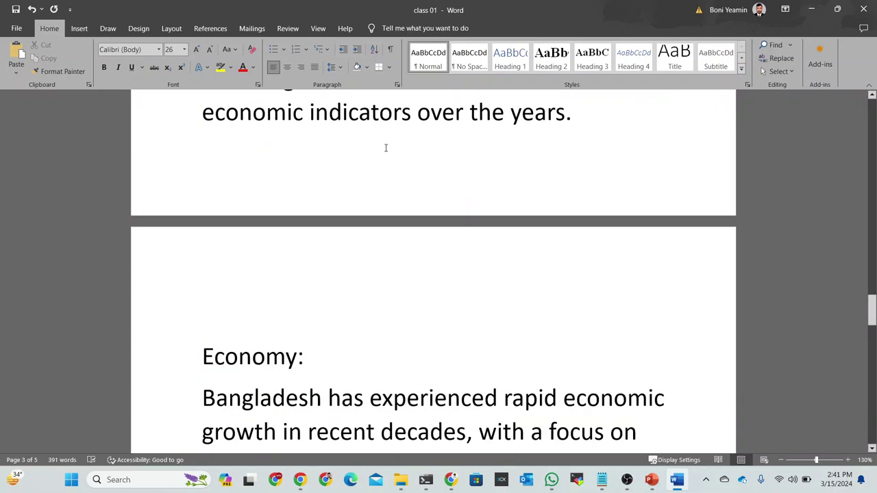
- Select the whole Bangladesh article and set its font size to 11 pt
key(ctrl+a)
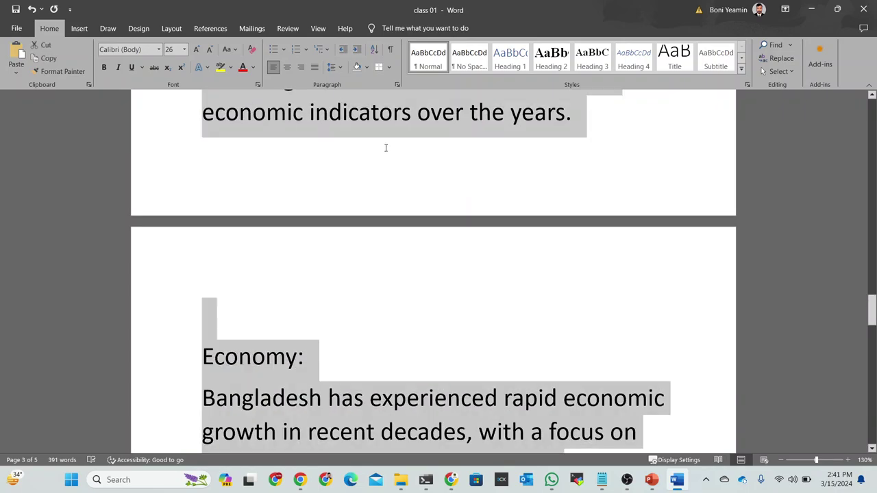
key(ctrl+shift+p)
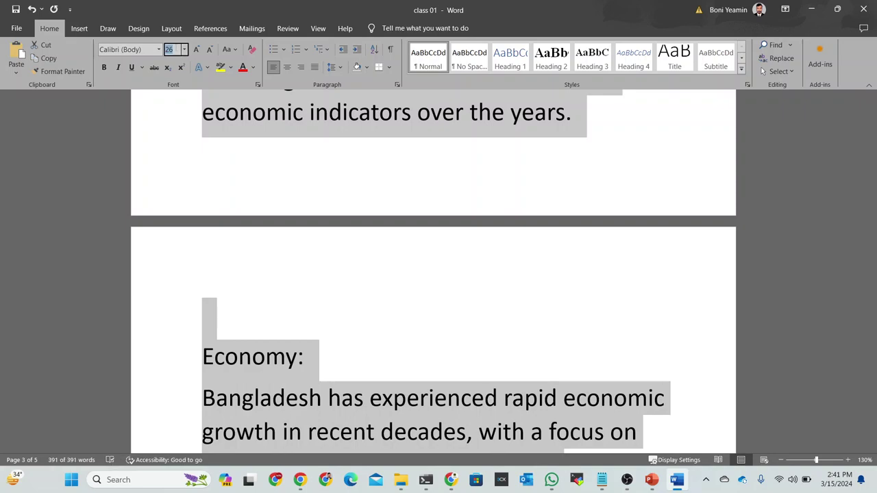
text(11)
key(Return)
scroll(425, 170, up, 3)
scroll(424, 170, up, 3)
scroll(425, 170, up, 3)
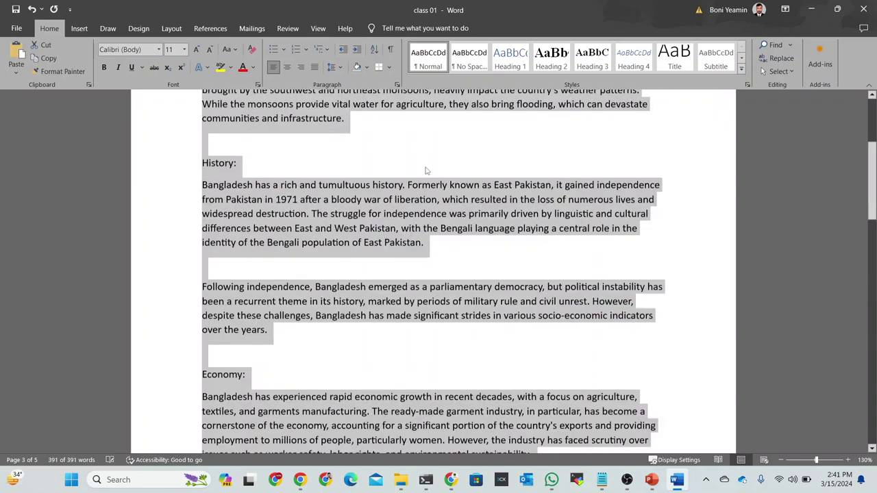
scroll(431, 169, up, 5)
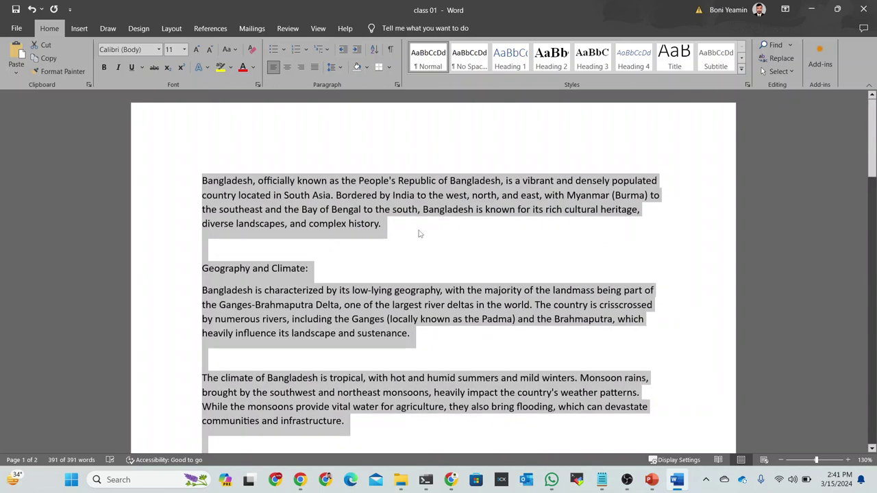
click(420, 233)
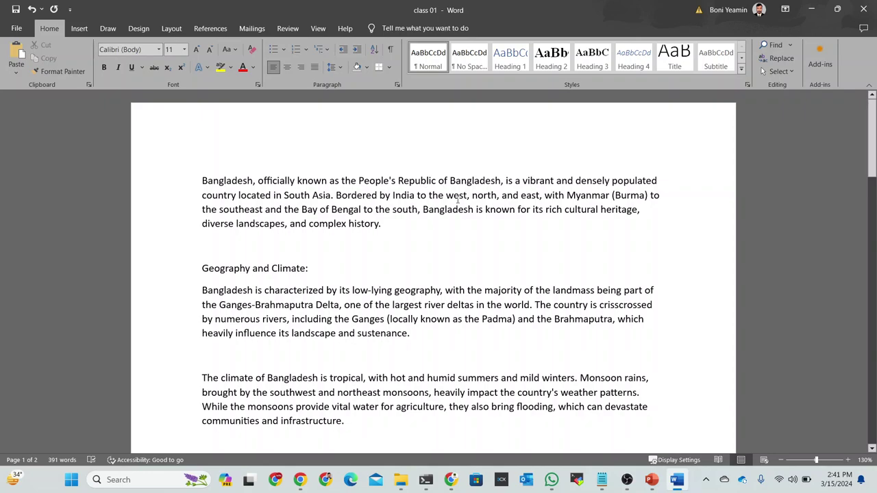
click(159, 50)
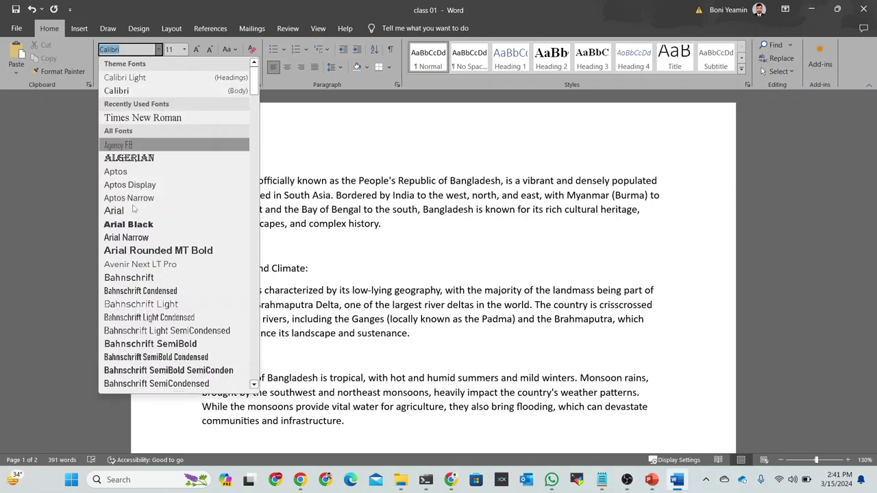
click(137, 231)
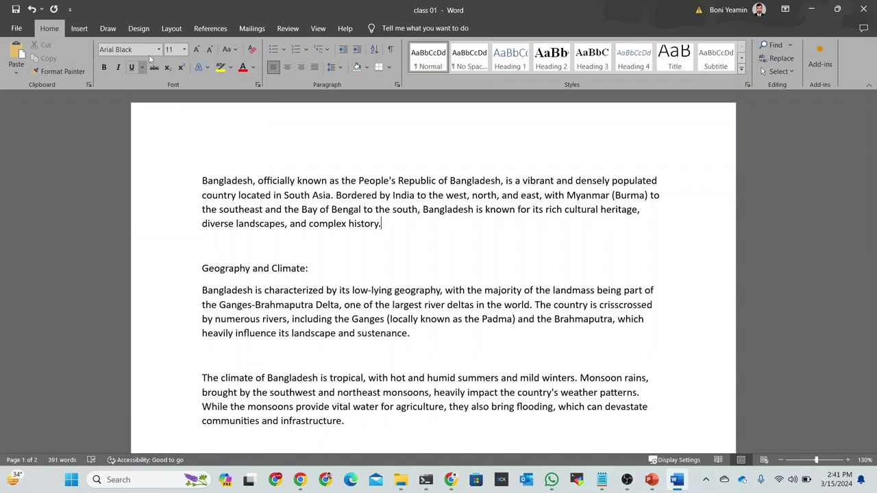
key(ctrl+a)
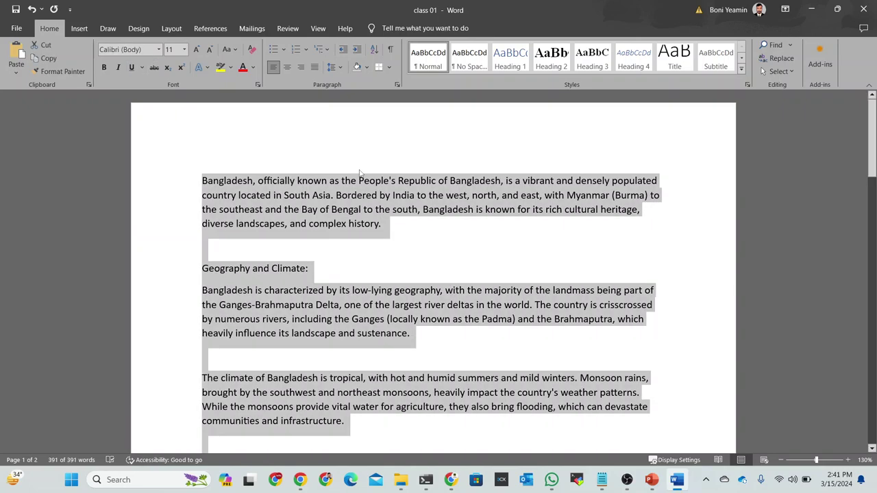
click(156, 49)
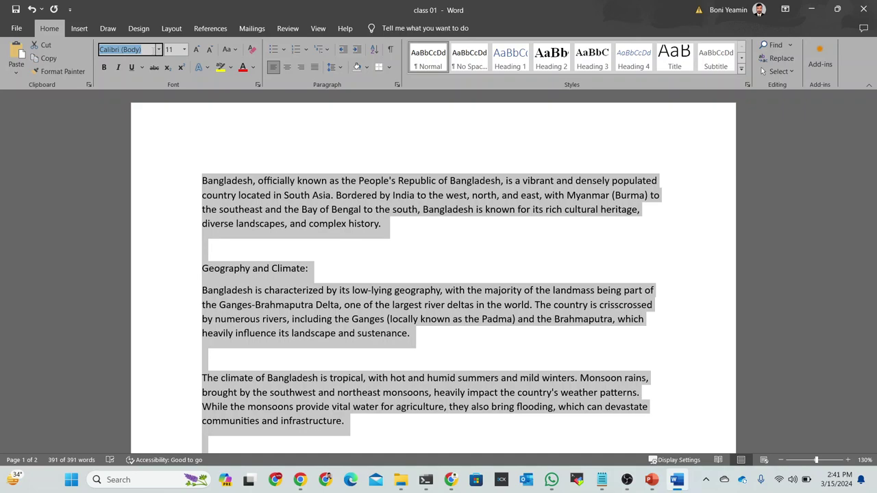
text(Times New Roman)
key(Return)
click(265, 147)
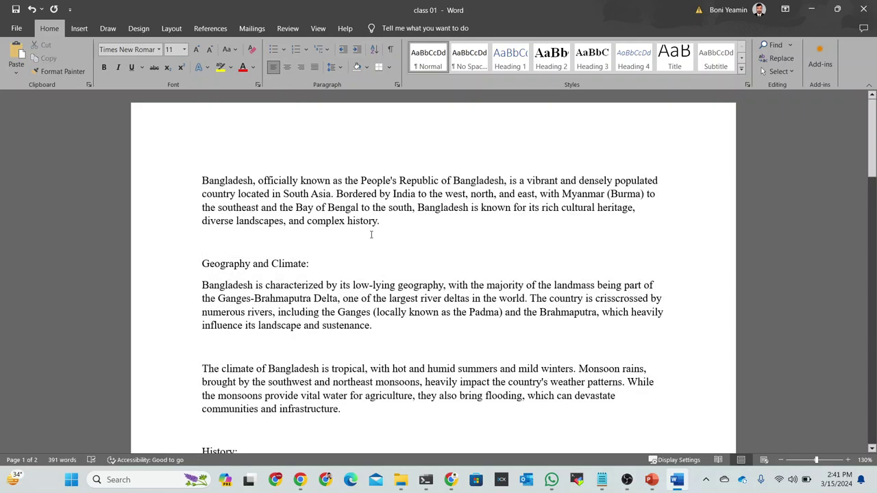
drag(407, 234, 199, 185)
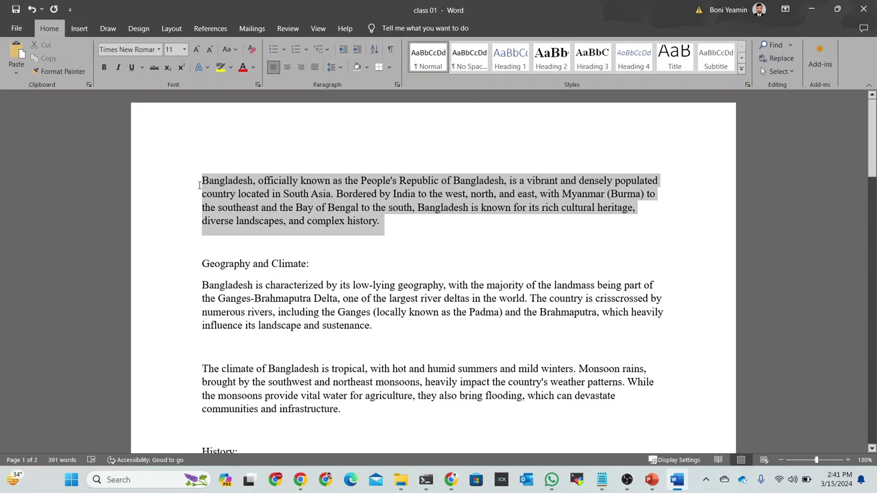
- Bold the 'Geography and Climate:' and 'History:' headings
click(317, 250)
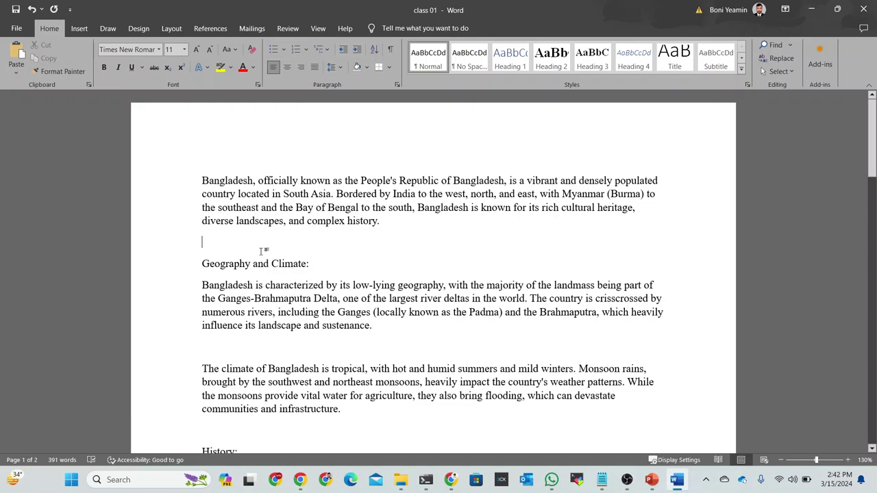
drag(311, 264, 194, 267)
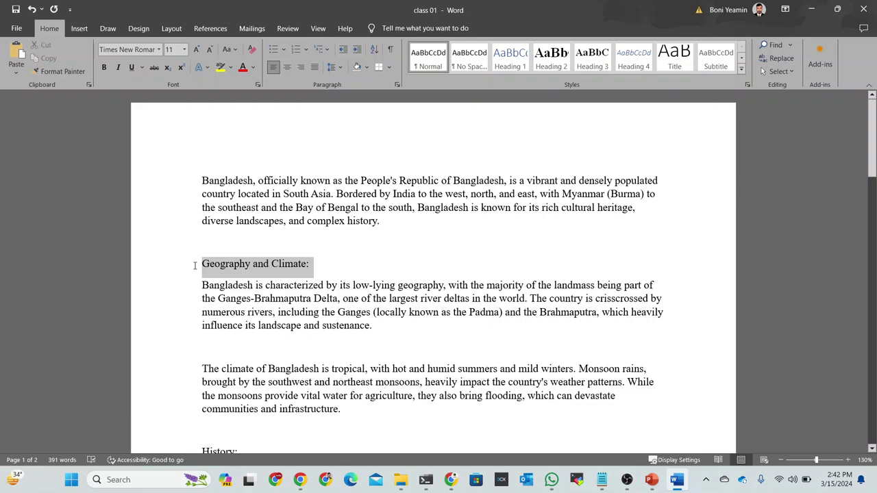
key(ctrl+b)
scroll(194, 266, down, 3)
drag(240, 346, 189, 345)
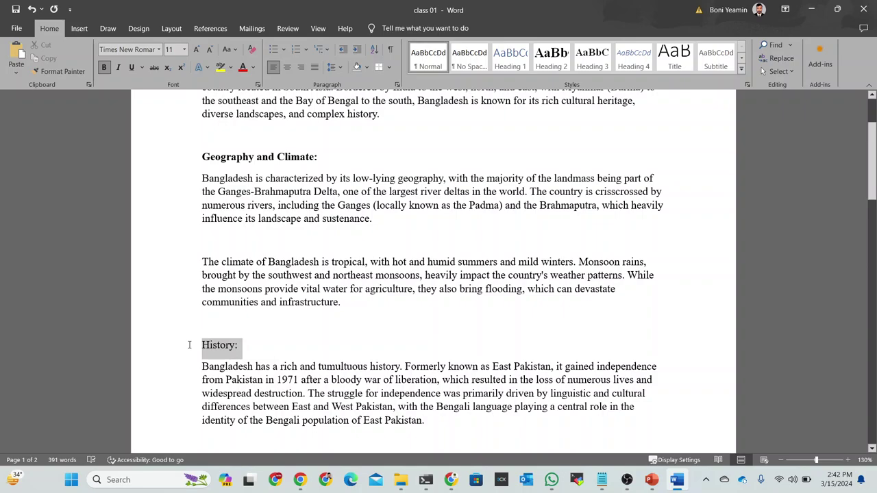
key(ctrl+b)
- Review the rest of the article, briefly selecting the Economy: heading and geography paragraph
scroll(189, 345, down, 5)
click(185, 368)
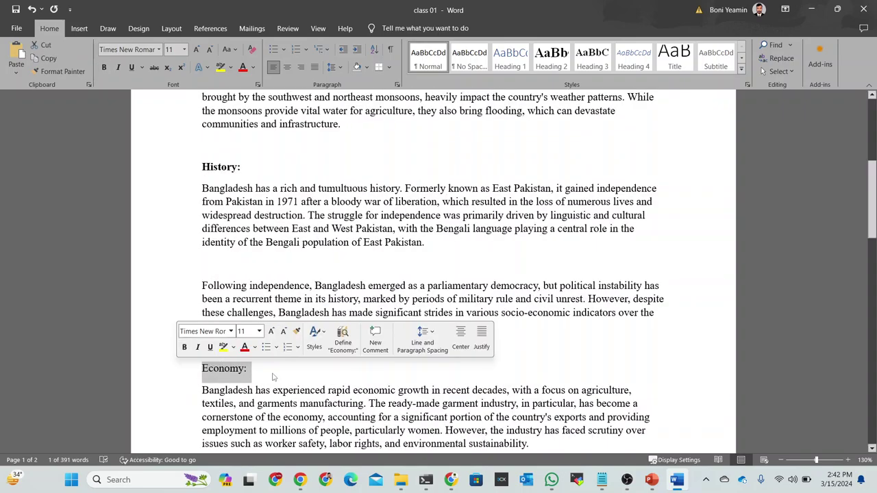
click(214, 370)
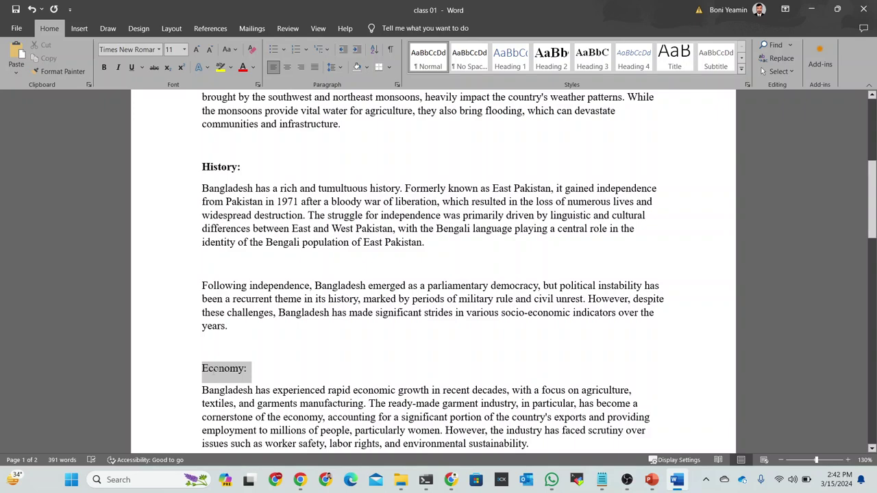
scroll(216, 370, down, 8)
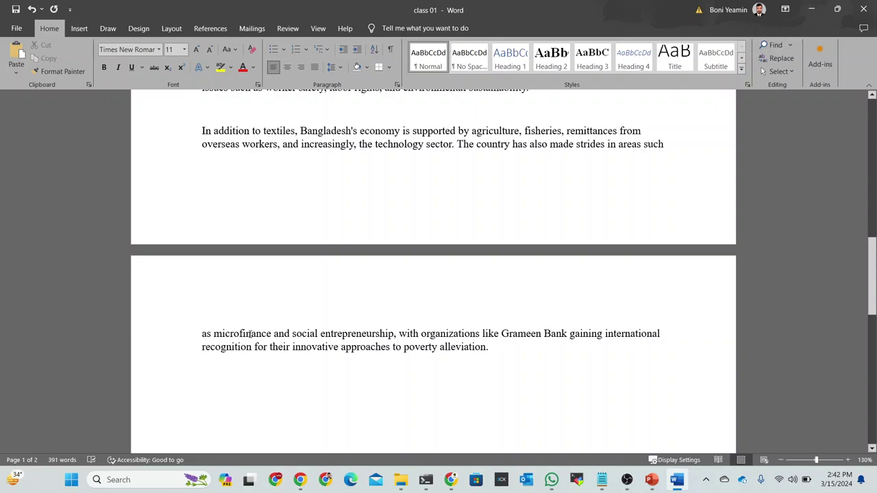
scroll(547, 336, up, 18)
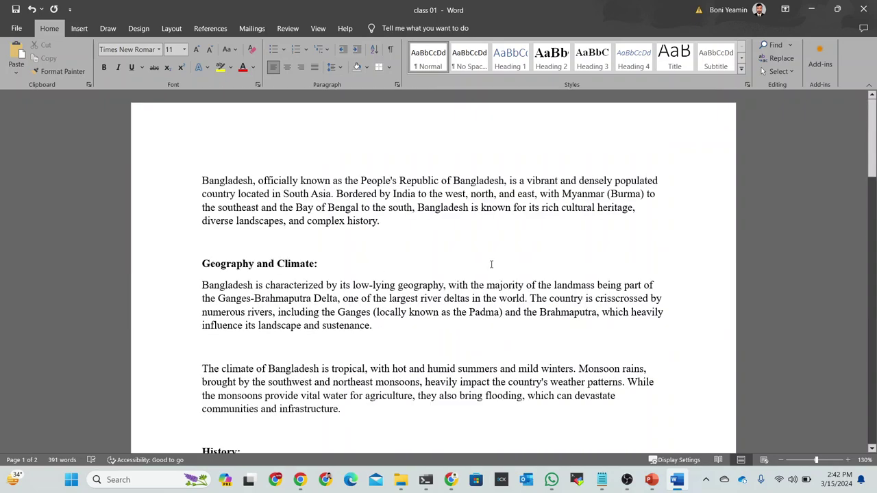
scroll(384, 270, down, 2)
triple_click(273, 273)
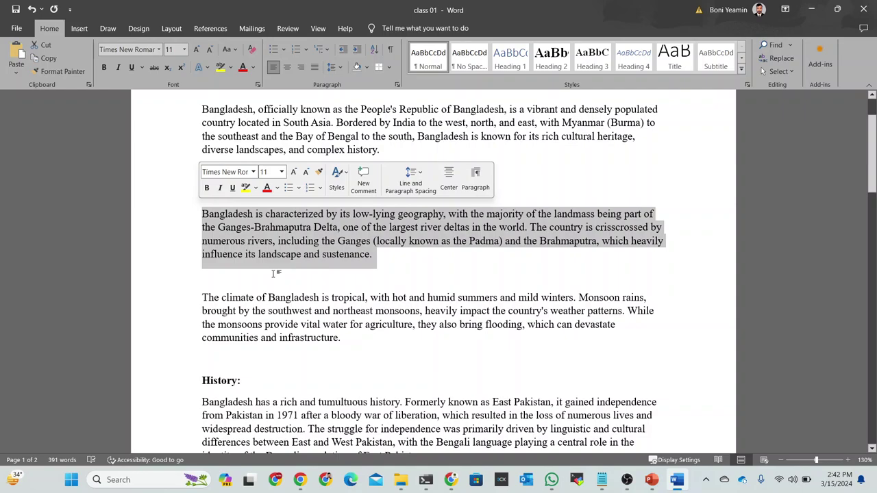
click(323, 347)
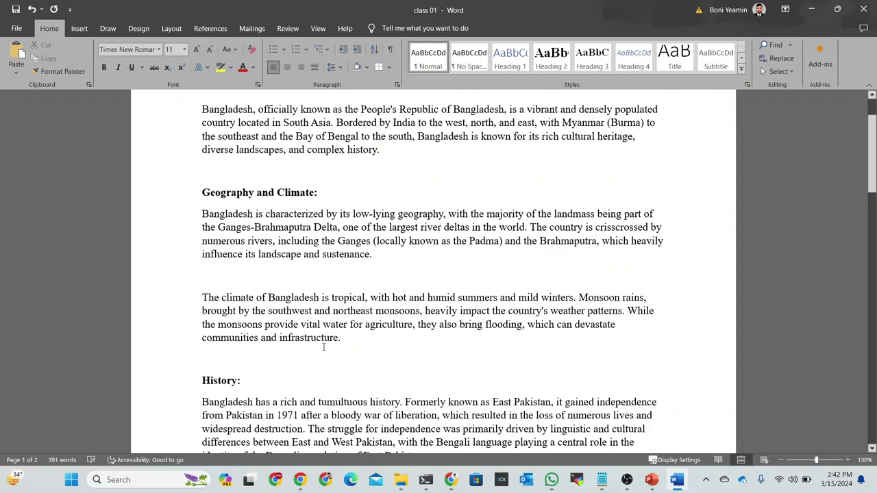
scroll(328, 126, up, 2)
- Open the page header for editing, then return to the body text
double_click(327, 126)
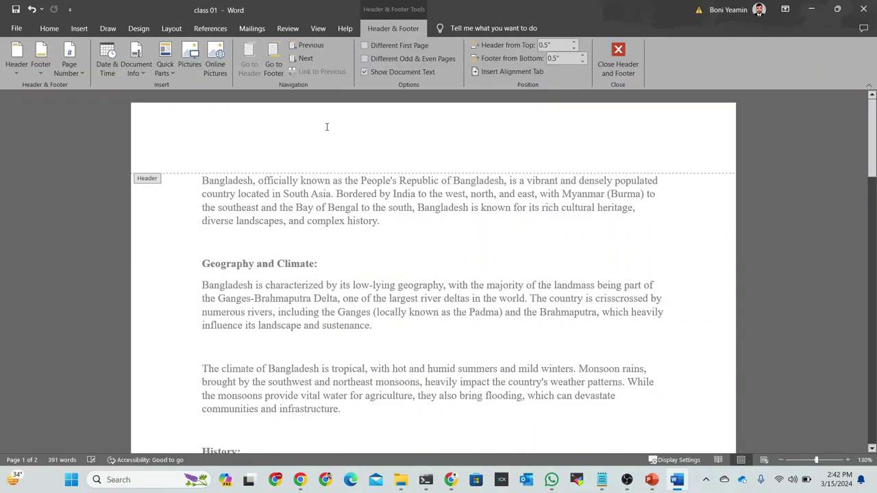
double_click(173, 266)
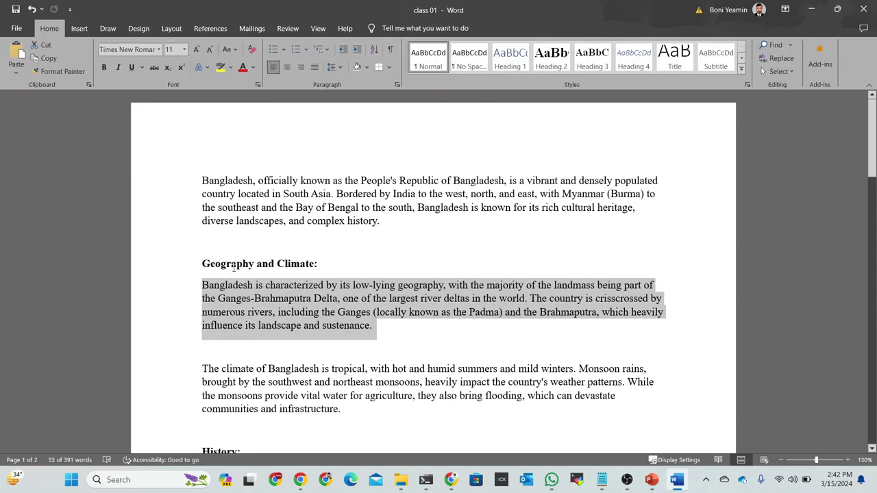
click(232, 266)
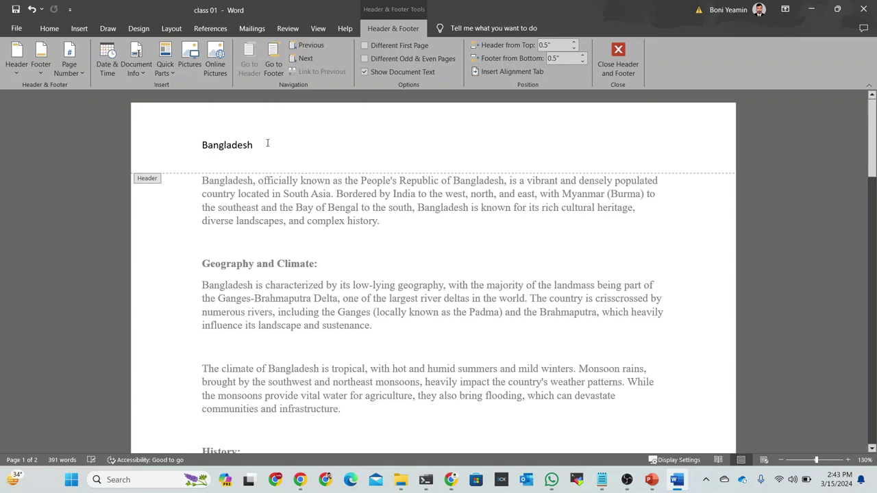
- Center the header word 'Bangladesh', enlarge it to 26 pt, and add a line below
drag(268, 143, 200, 145)
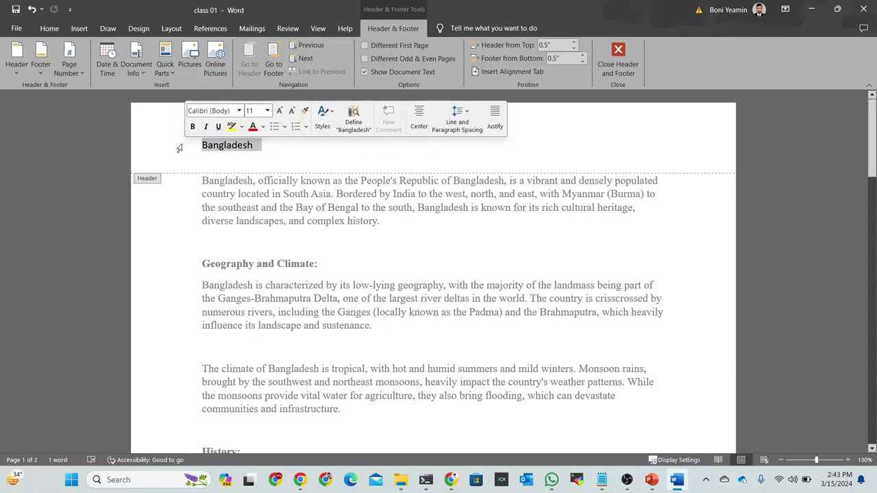
click(284, 128)
click(285, 131)
click(419, 120)
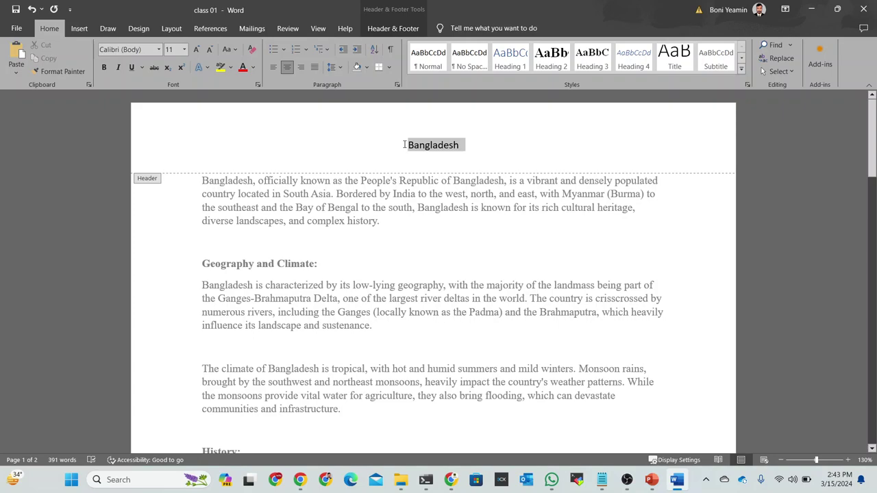
key(ctrl+shift+period)
key(ctrl+shift+period)
key(ctrl+shift+period)
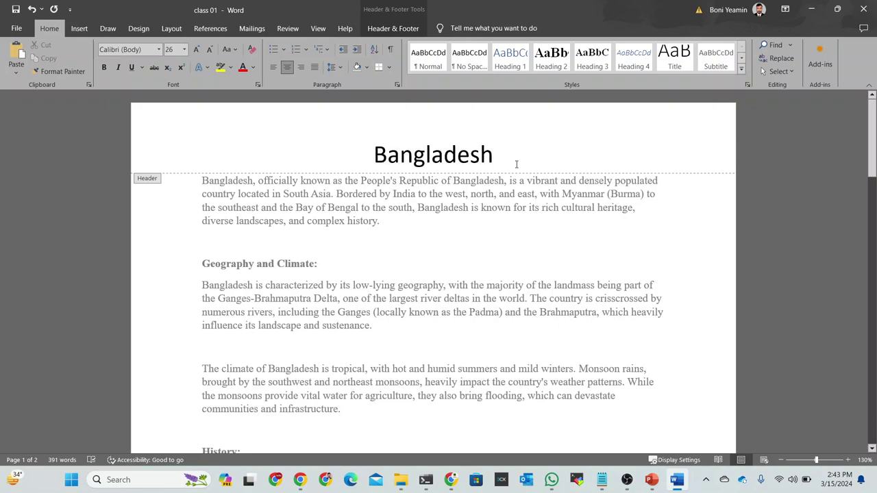
key(Return)
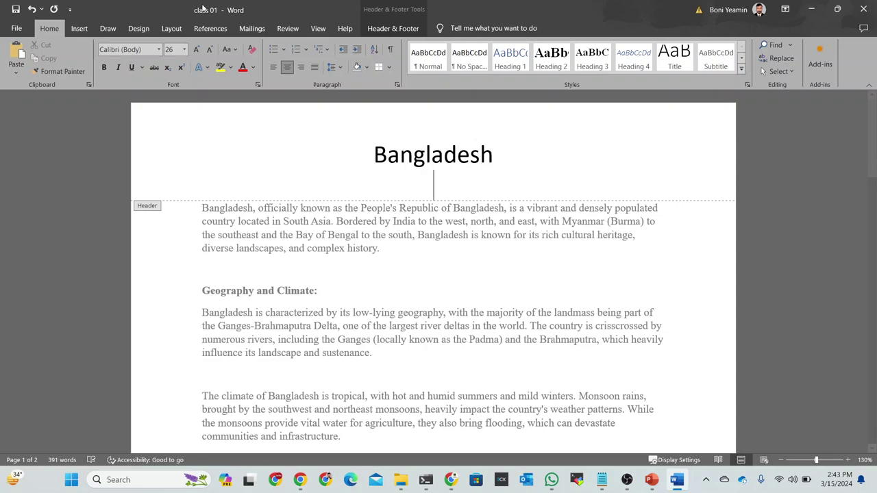
- Place a horizontal line across the header beneath the 'Bangladesh' title
click(78, 28)
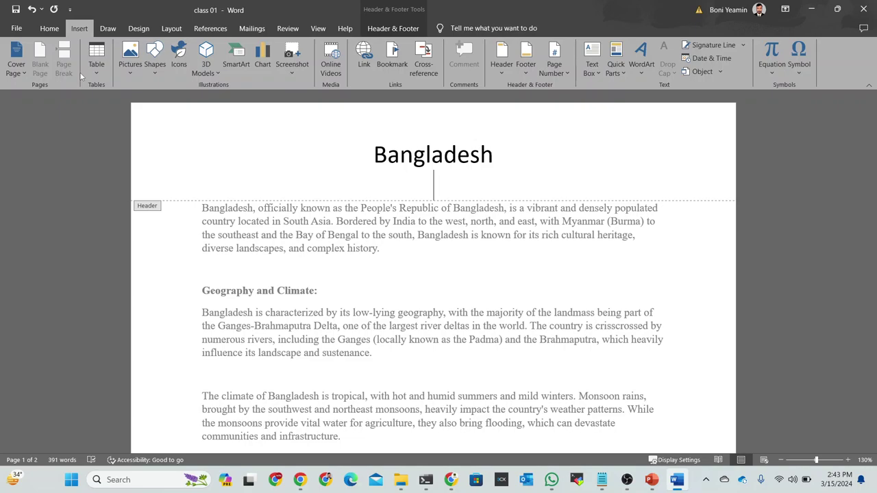
key(ctrl+v)
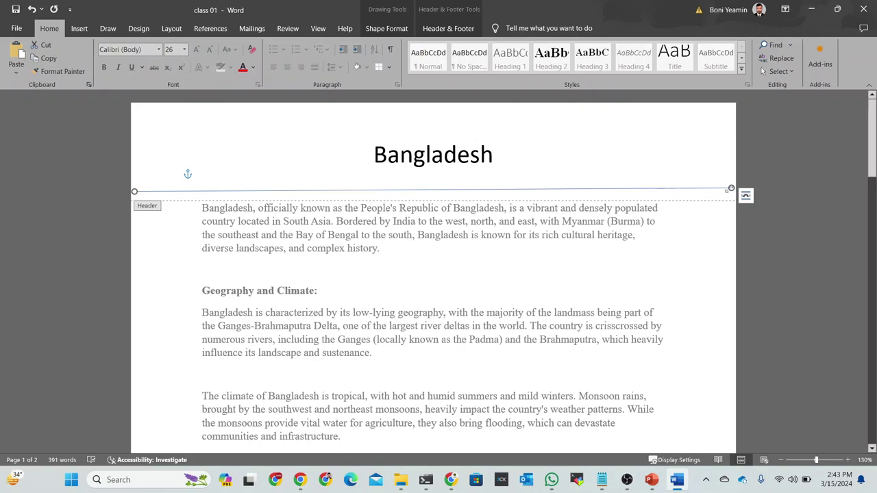